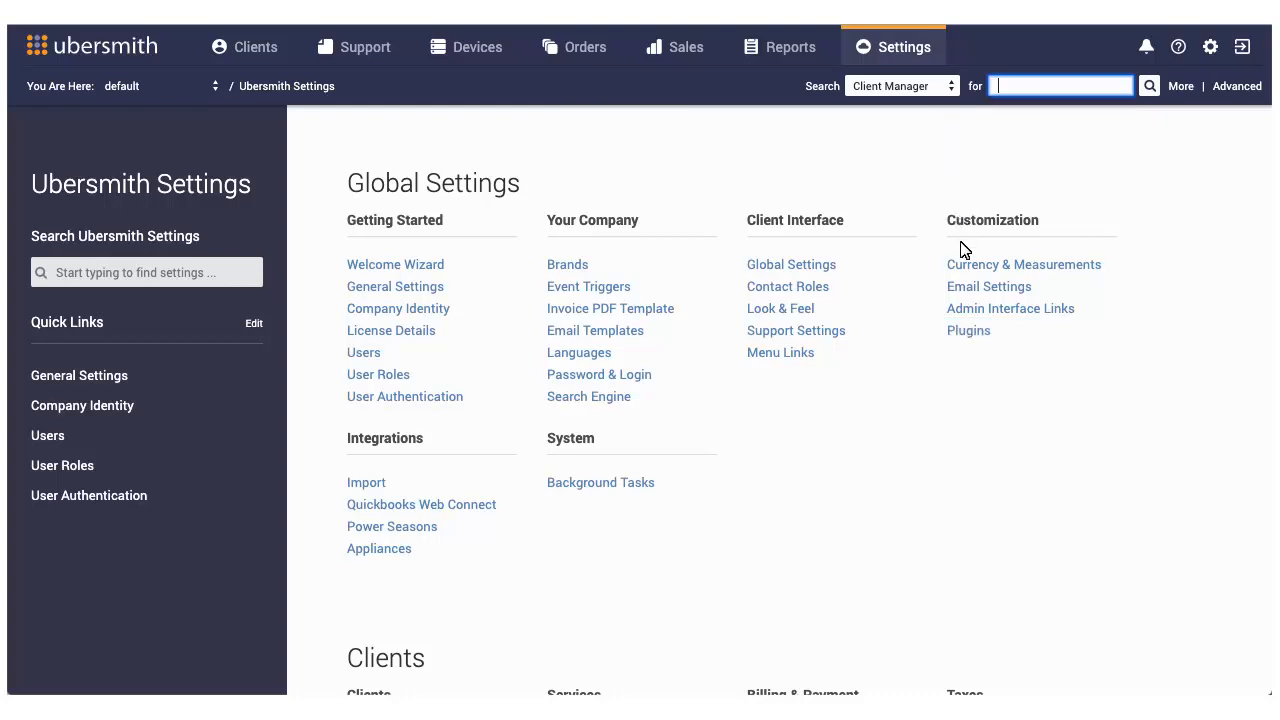
Step: Enable the OnApp Billing plugin and confirm the change
{"action": "left_click", "coordinate": [968, 333]}
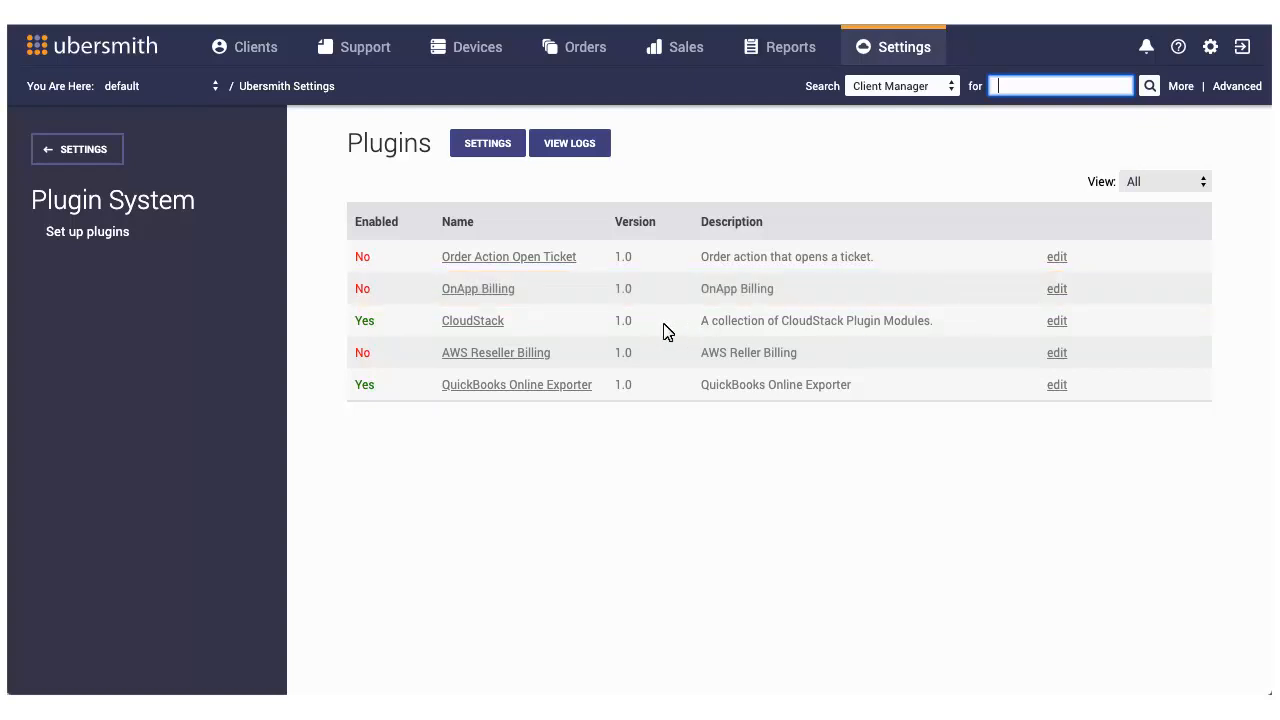
{"action": "left_click", "coordinate": [466, 293]}
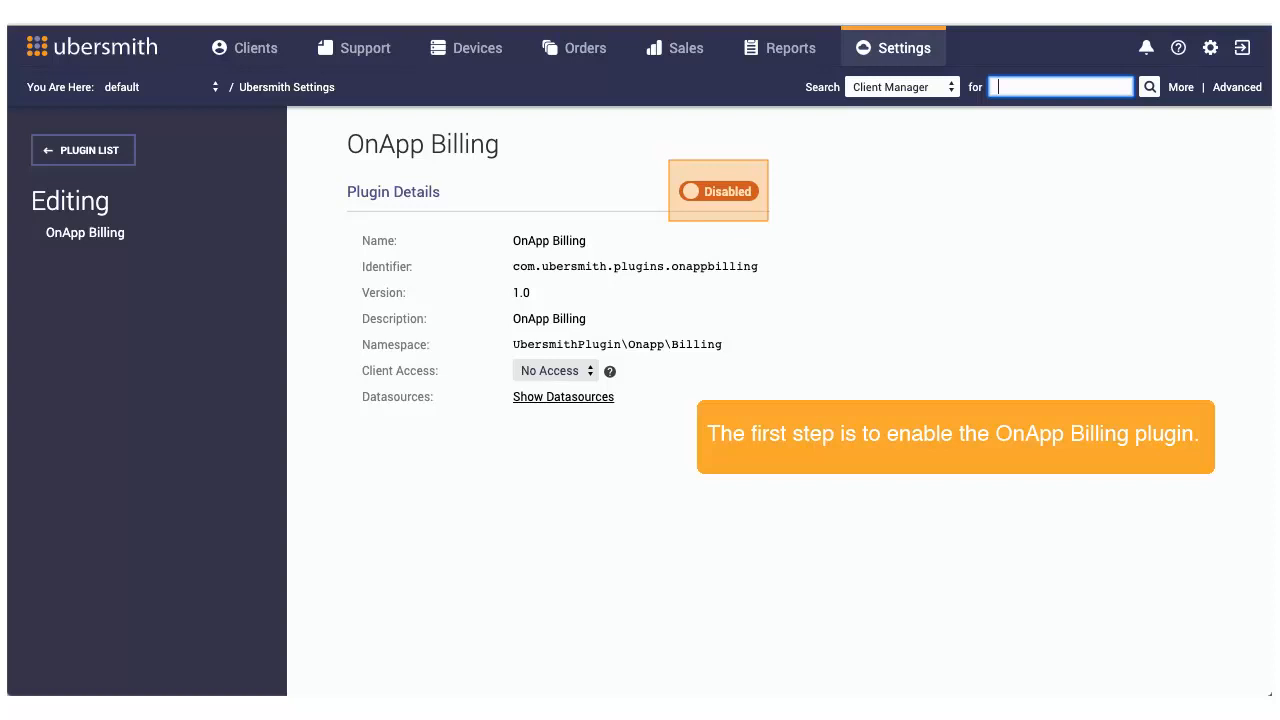
{"action": "left_click", "coordinate": [710, 194]}
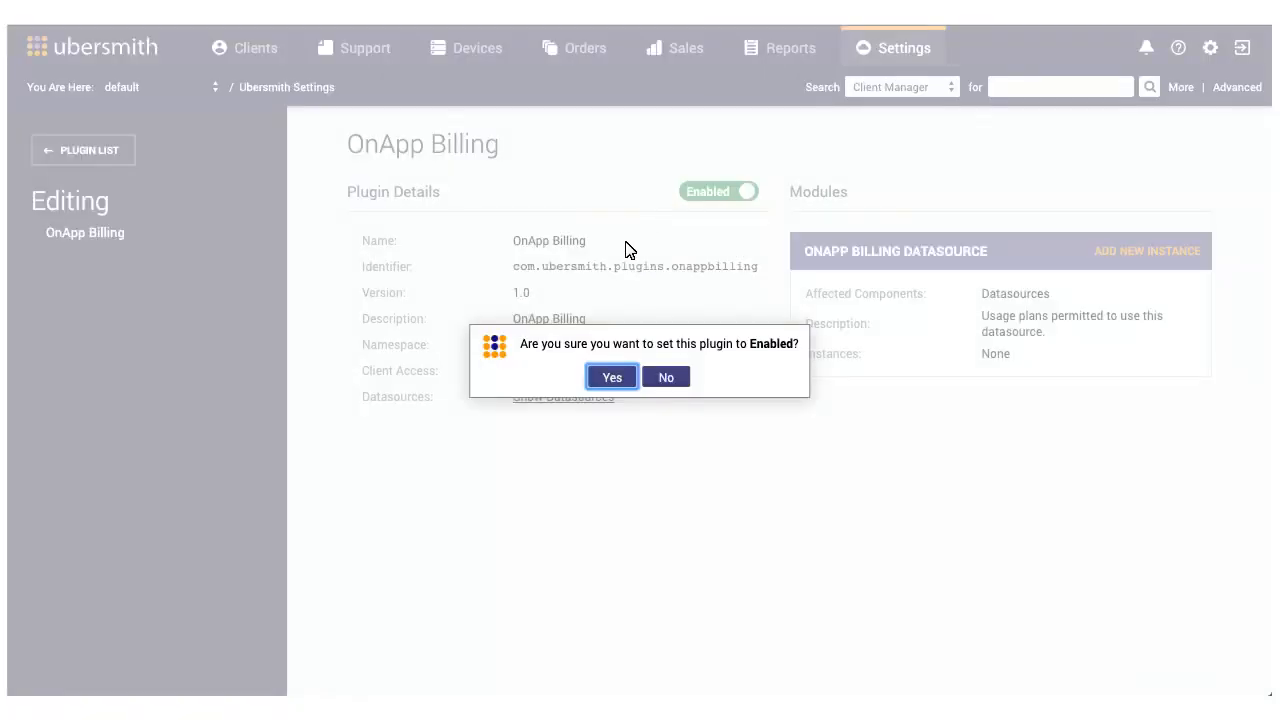
{"action": "left_click", "coordinate": [612, 378]}
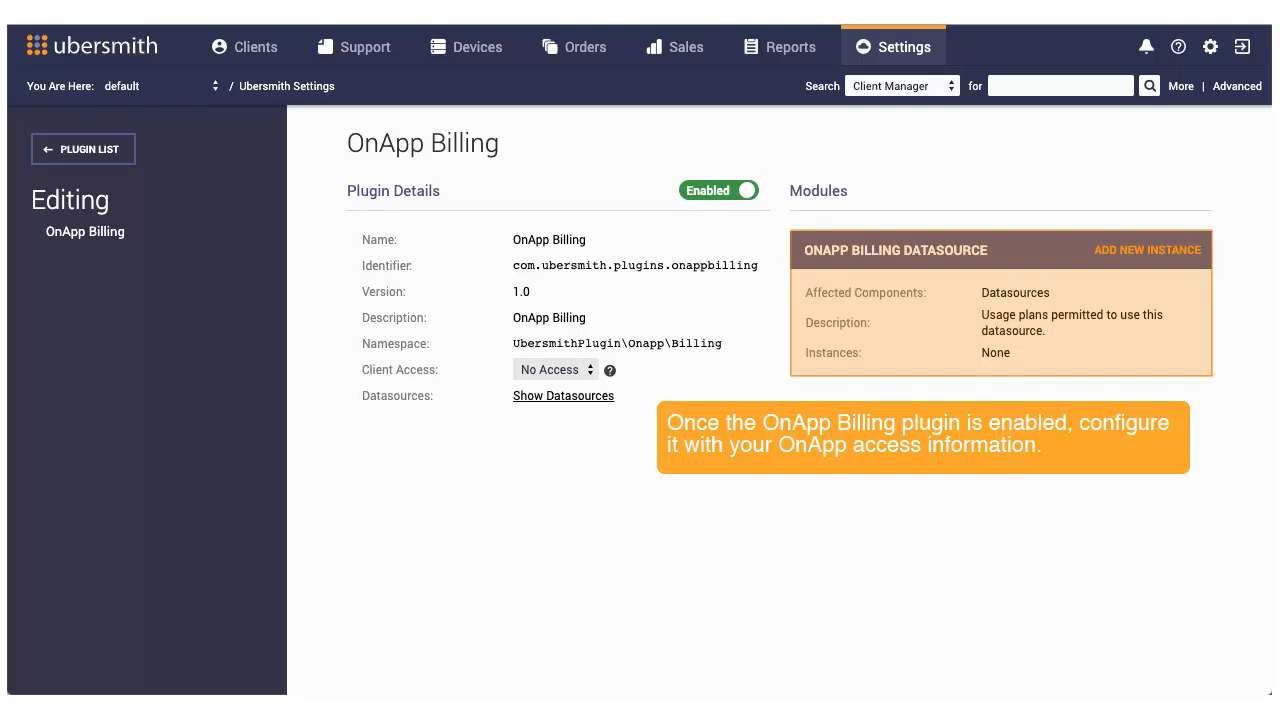
{"action": "left_click", "coordinate": [1135, 251]}
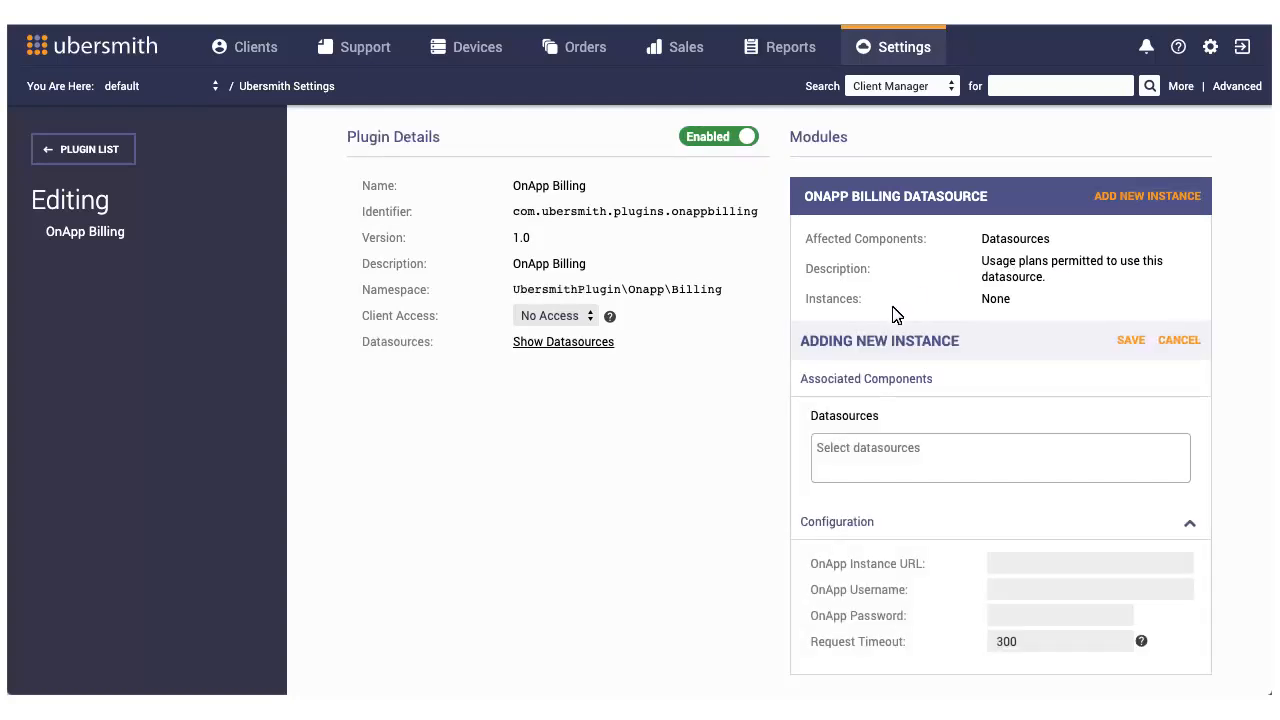
{"action": "left_click", "coordinate": [835, 453]}
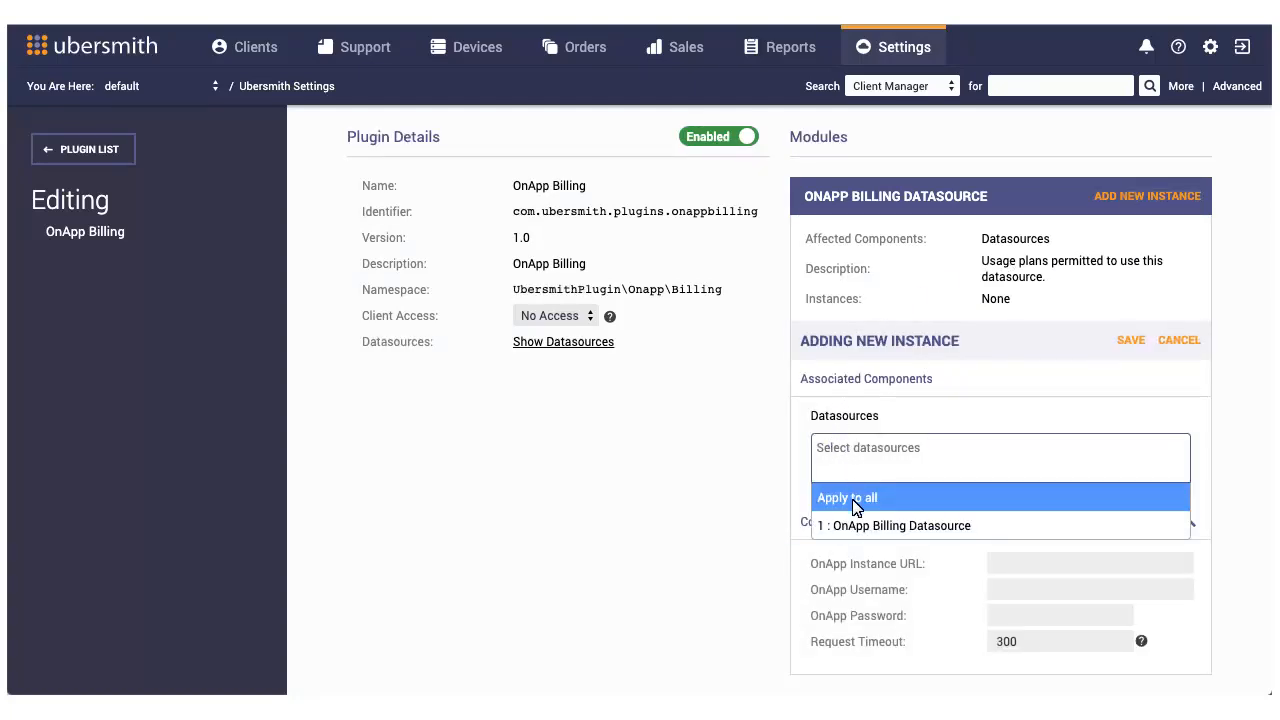
{"action": "left_click", "coordinate": [852, 525]}
{"action": "left_click", "coordinate": [1040, 563]}
{"action": "type", "text": "http:"}
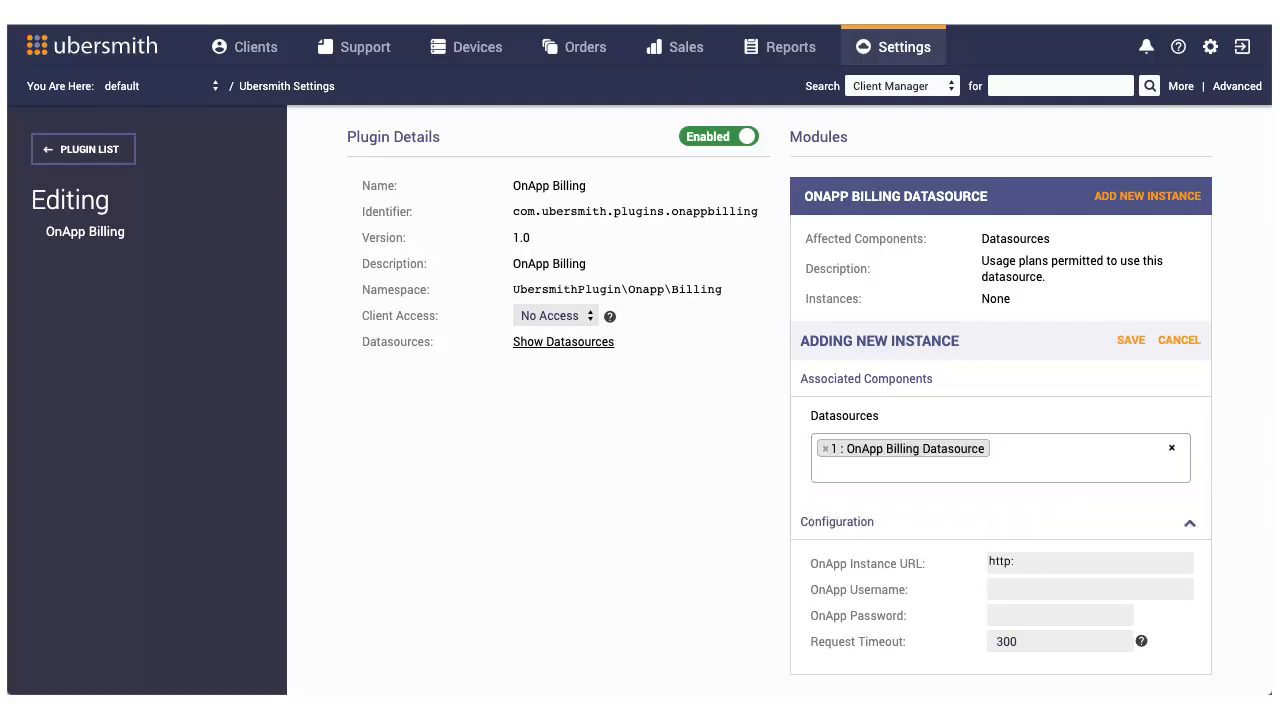
{"action": "type", "text": "//123.45.67.890"}
Step: Enter Marshallhosting as the OnApp username, fill in the OnApp password, and save the new instance
{"action": "key", "text": "Tab"}
{"action": "type", "text": "Marshall "}
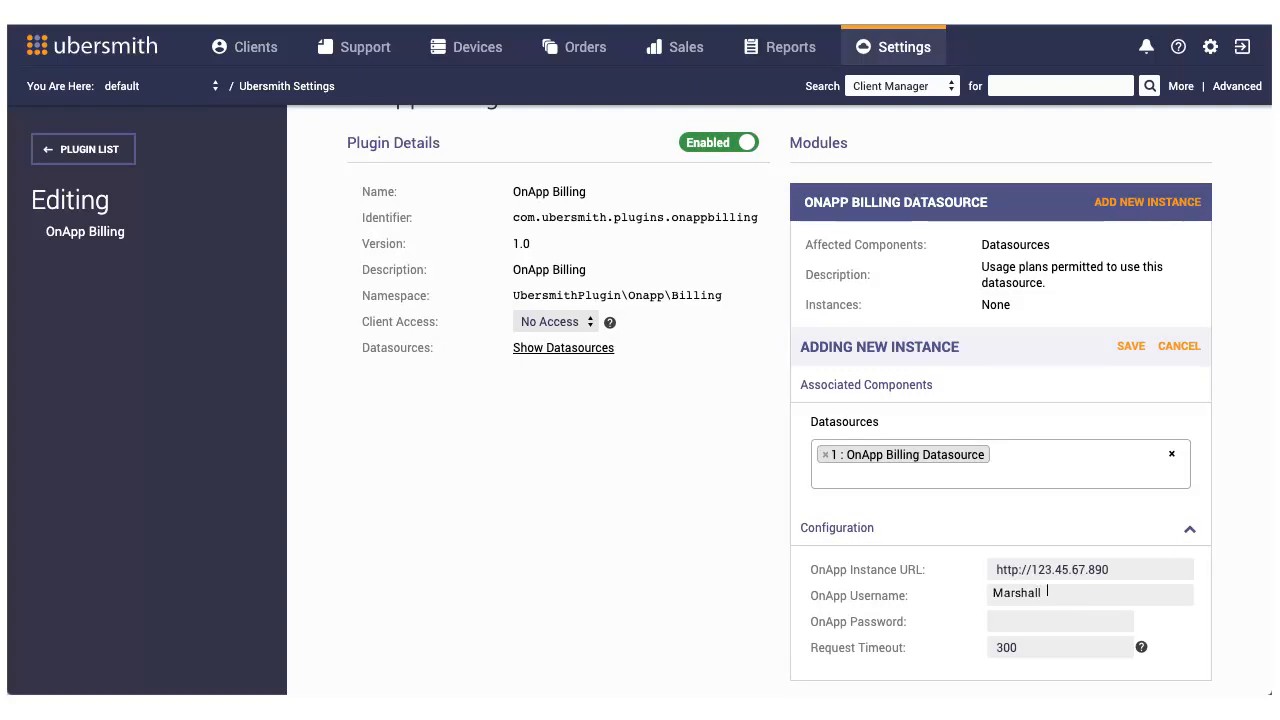
{"action": "type", "text": "hosting"}
{"action": "key", "text": "Tab"}
{"action": "type", "text": "pa"}
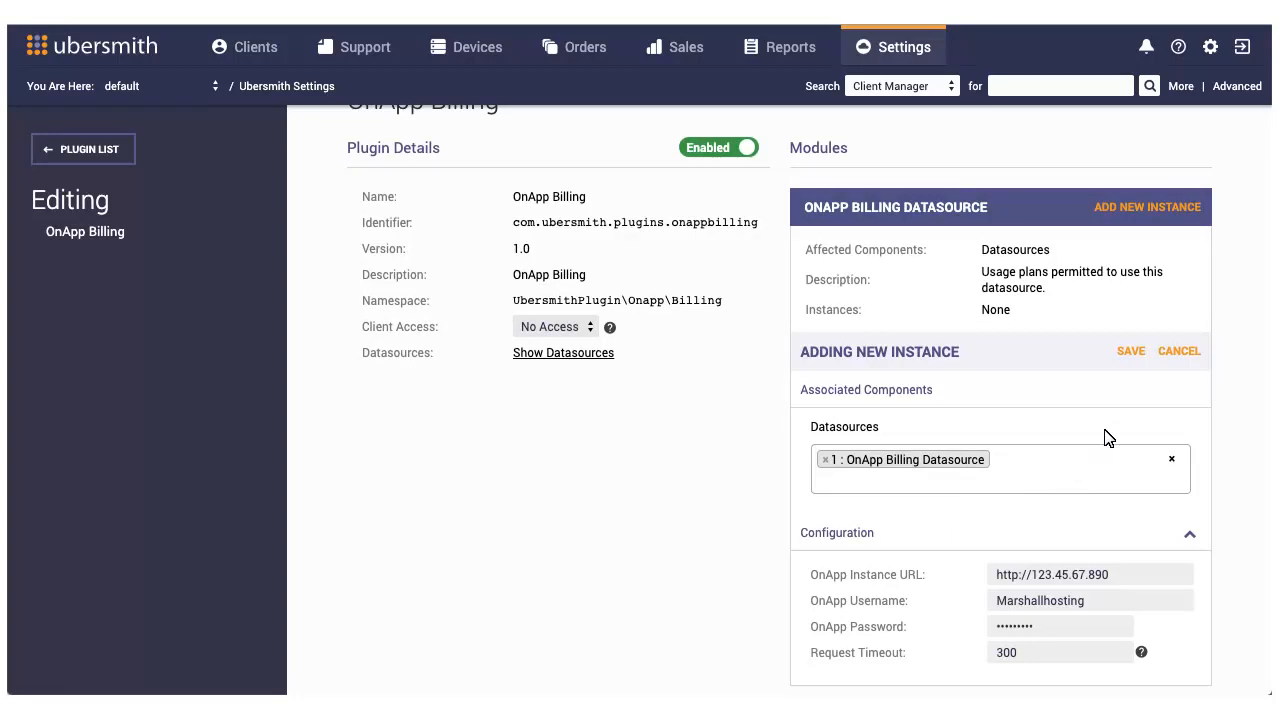
{"action": "left_click", "coordinate": [1131, 351]}
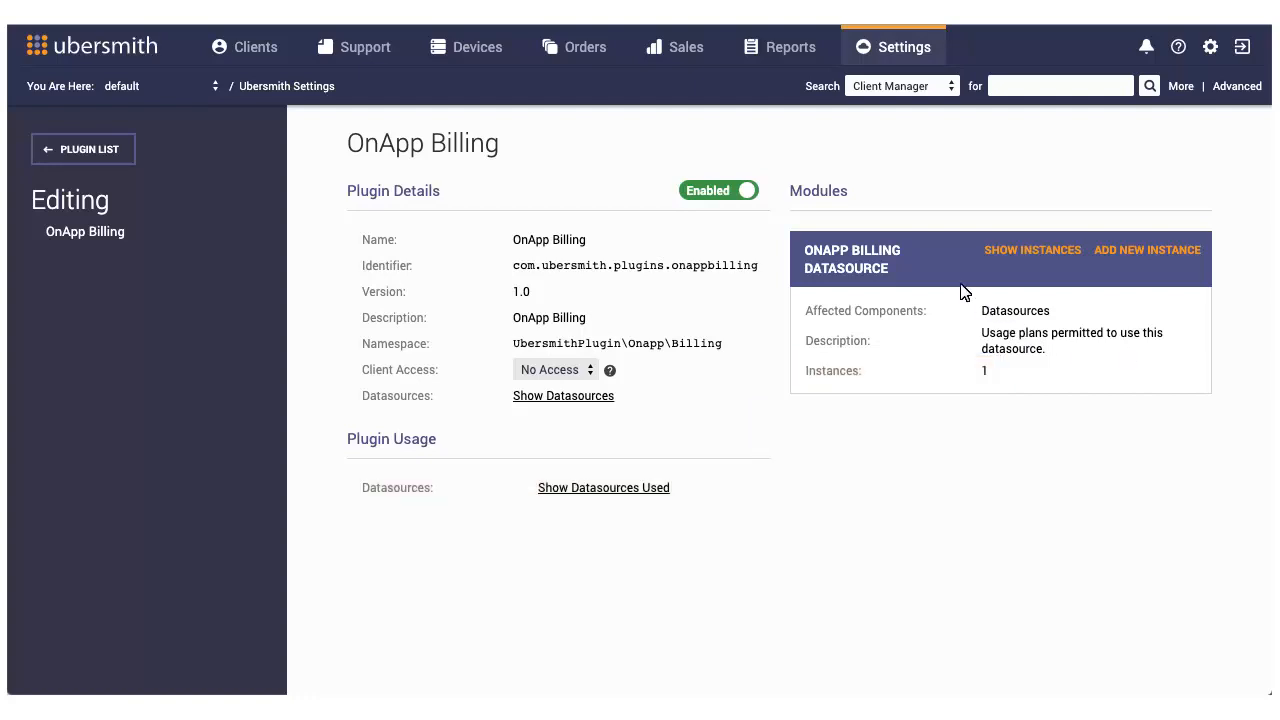
Step: Set Post Renew to Yes in the pricing and period defaults of the OnApp Billing service plan
{"action": "left_click", "coordinate": [894, 47]}
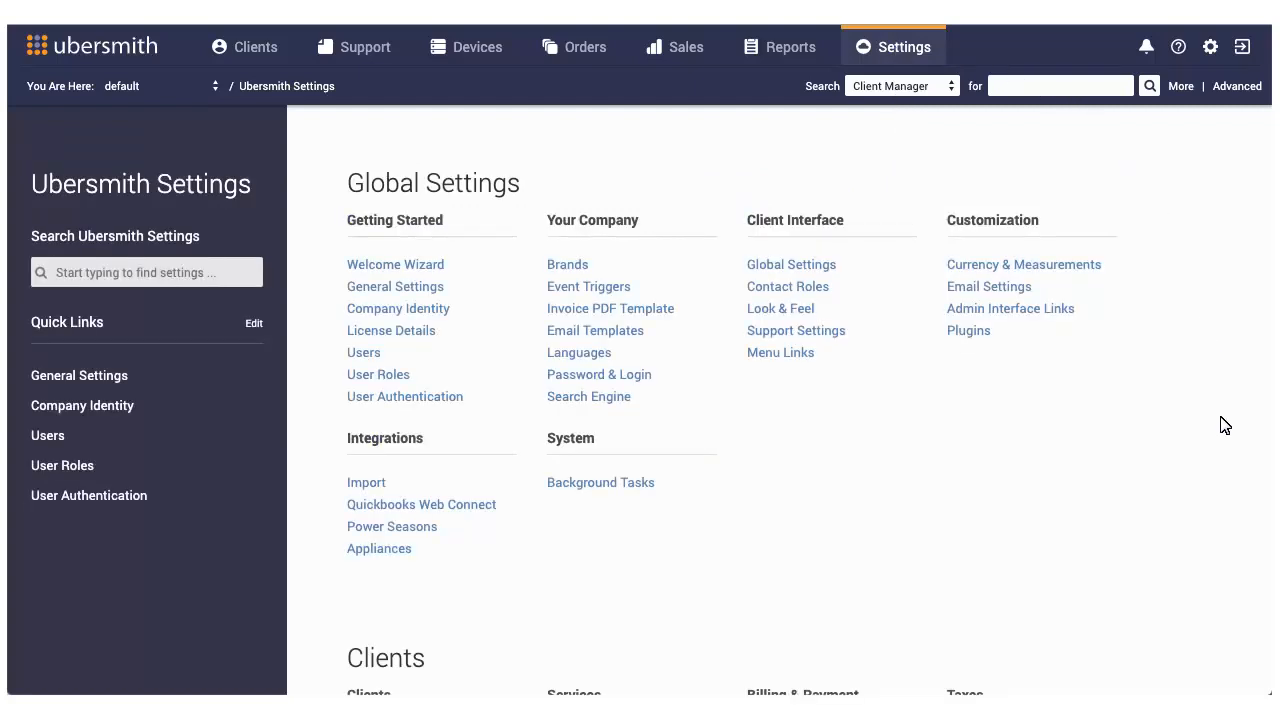
{"action": "scroll", "coordinate": [1200, 660], "scroll_direction": "down", "scroll_amount": 5}
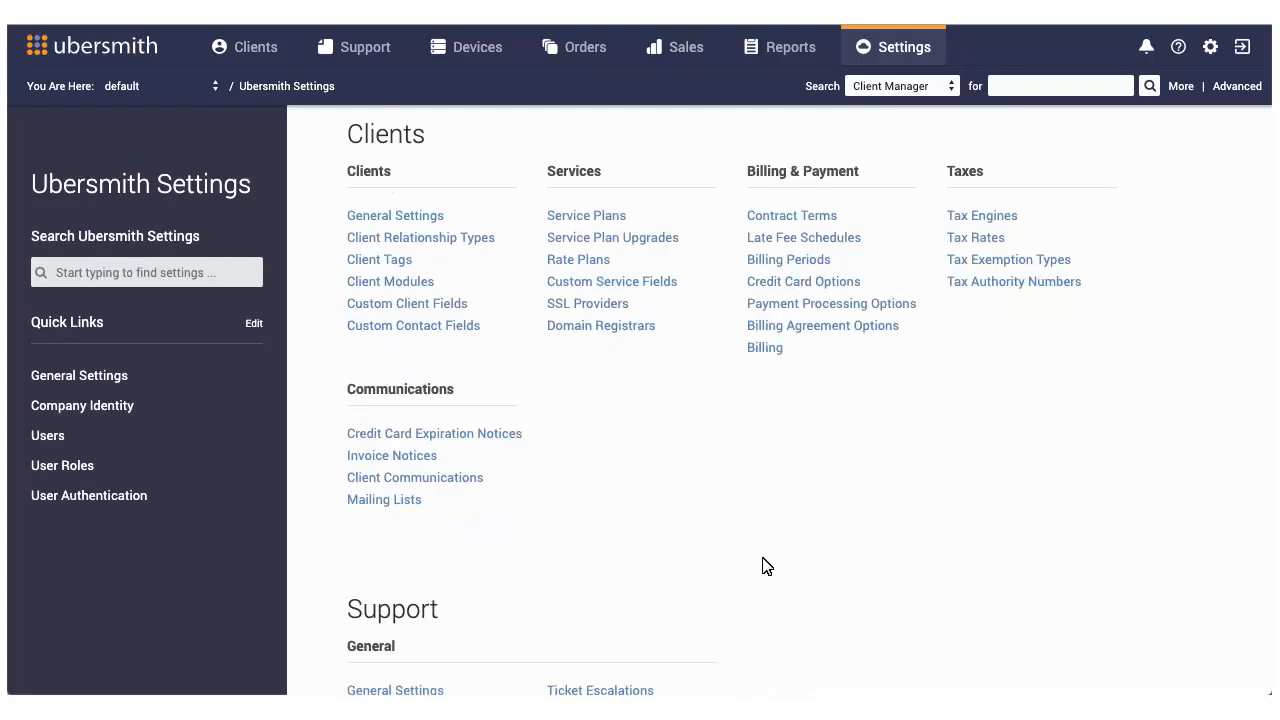
{"action": "left_click", "coordinate": [576, 215]}
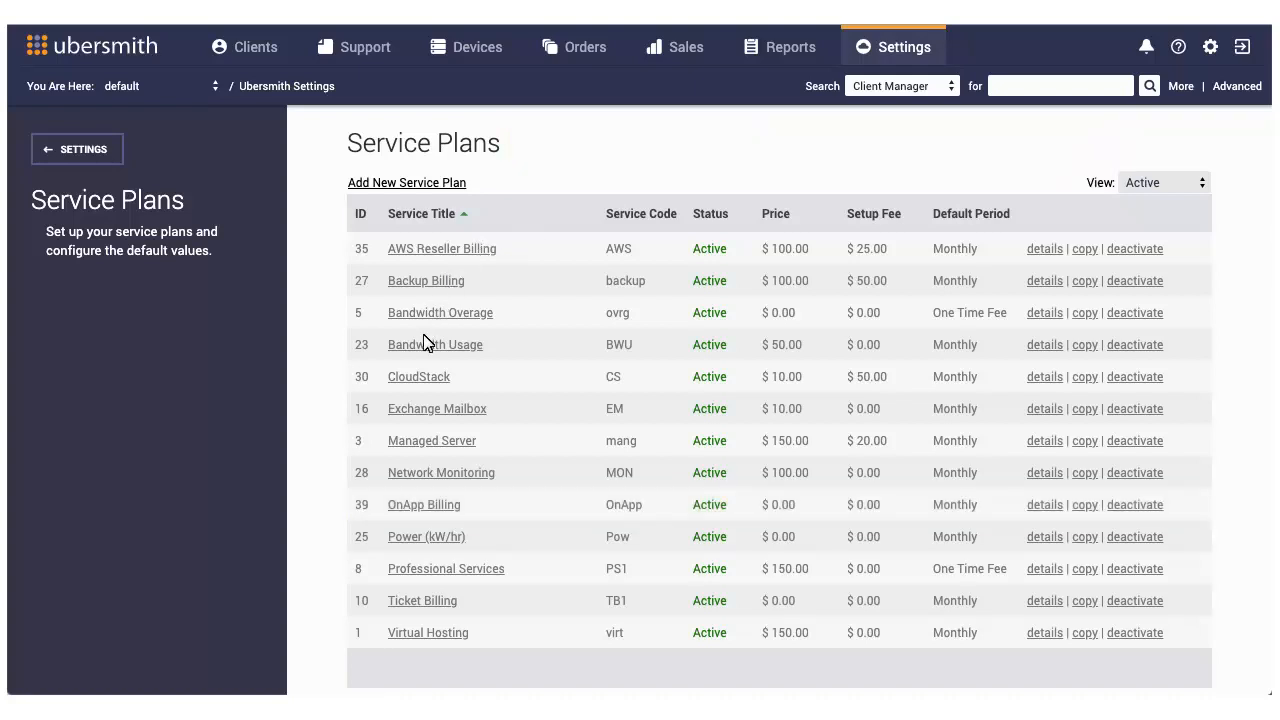
{"action": "left_click", "coordinate": [410, 505]}
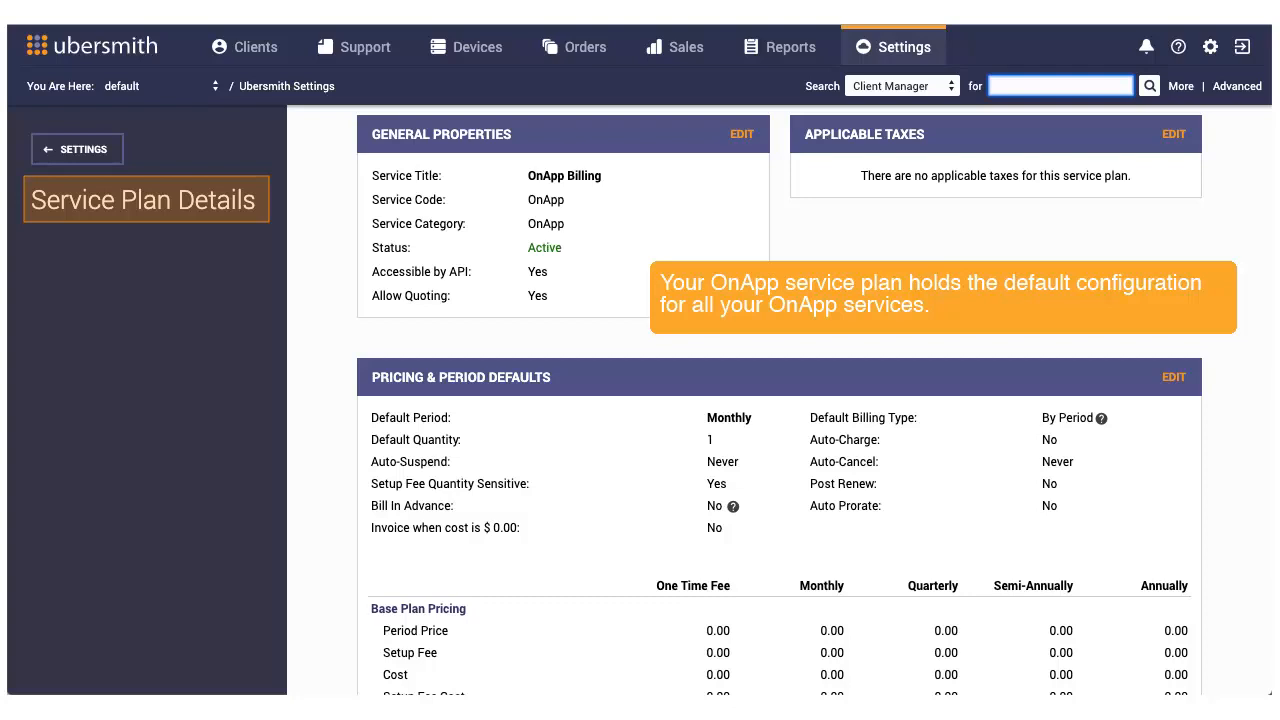
{"action": "left_click", "coordinate": [1173, 377]}
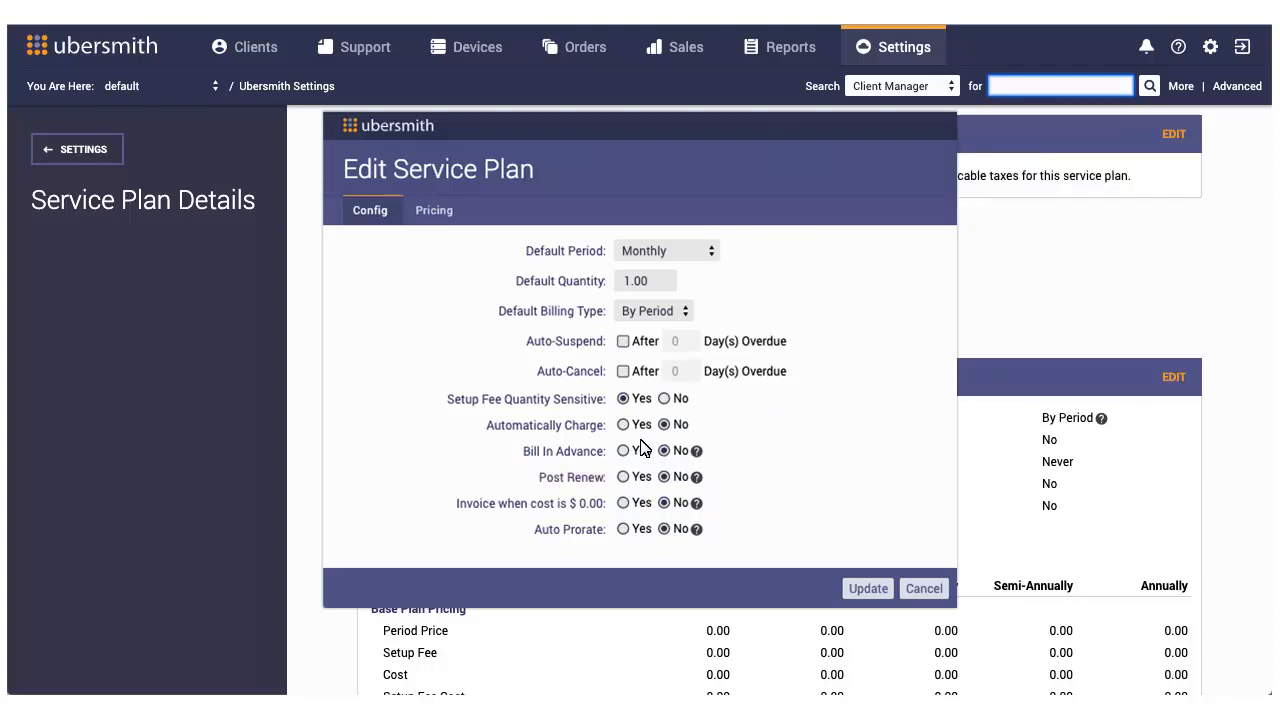
{"action": "left_click", "coordinate": [623, 477]}
{"action": "left_click", "coordinate": [866, 589]}
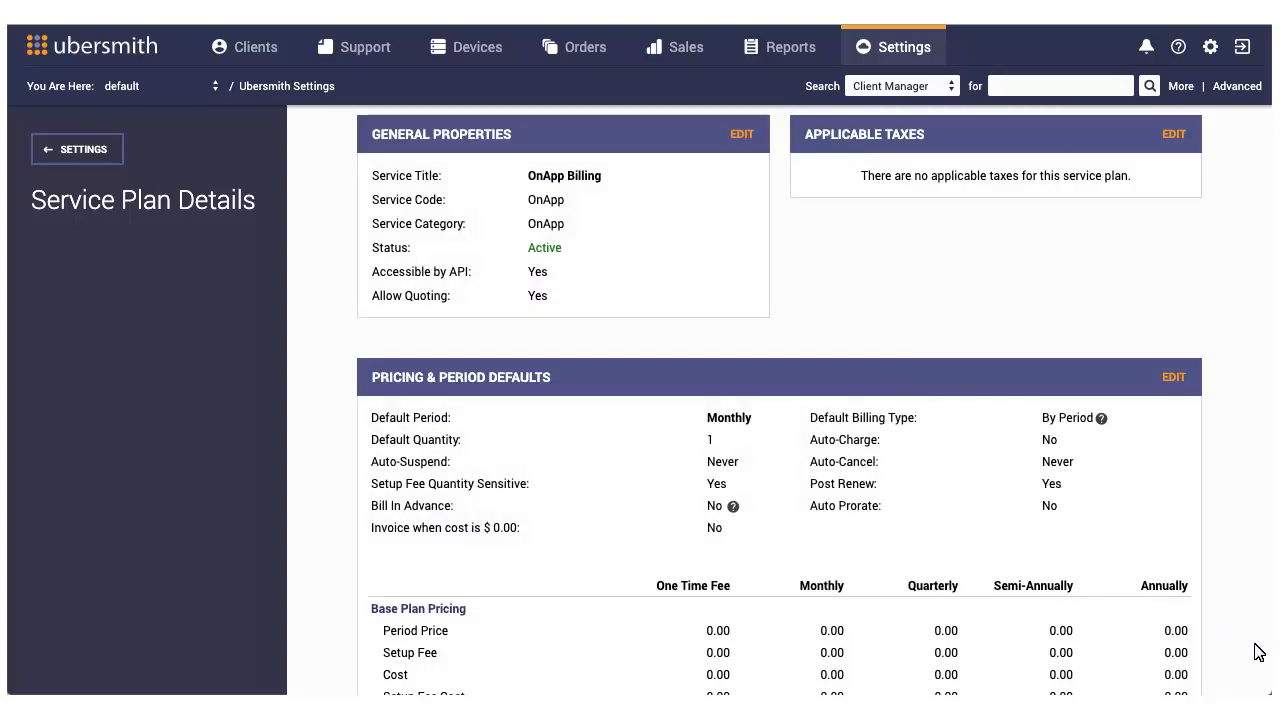
Step: Add a usage plan named OnApp Billing to the service plan, then save it and proceed to adding resources
{"action": "scroll", "coordinate": [1271, 676], "scroll_direction": "down", "scroll_amount": 8}
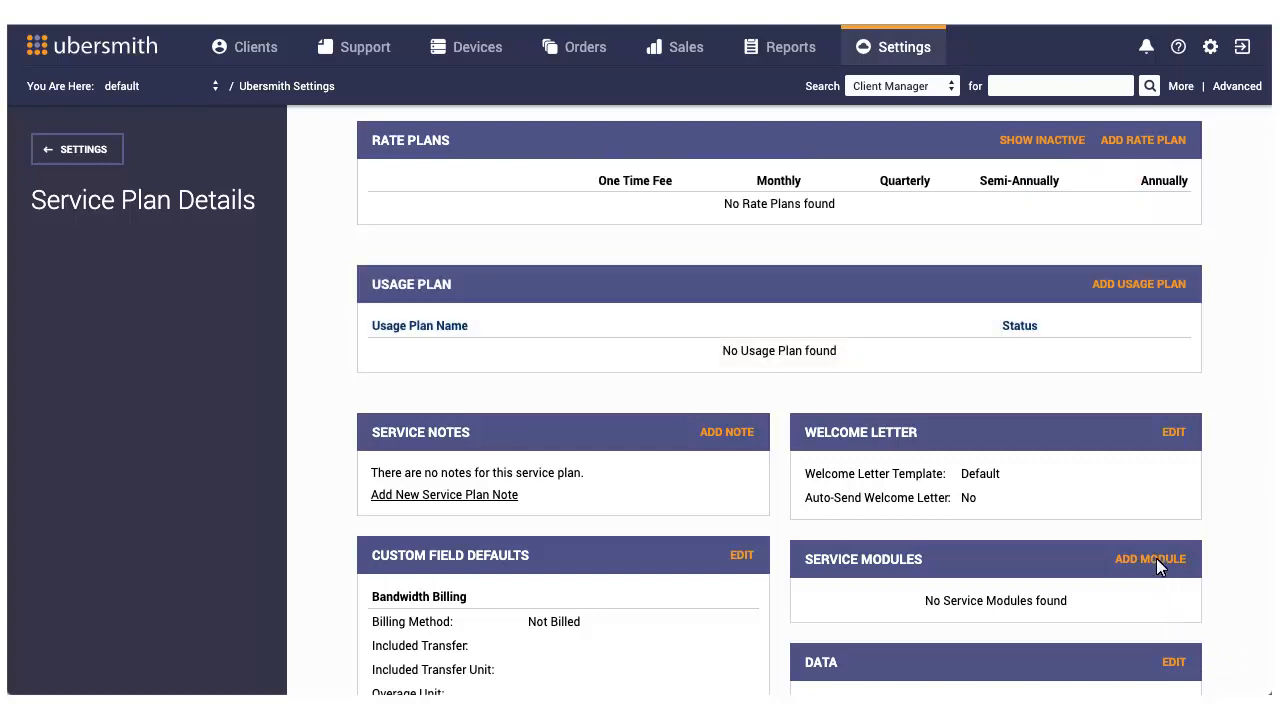
{"action": "left_click", "coordinate": [1135, 285]}
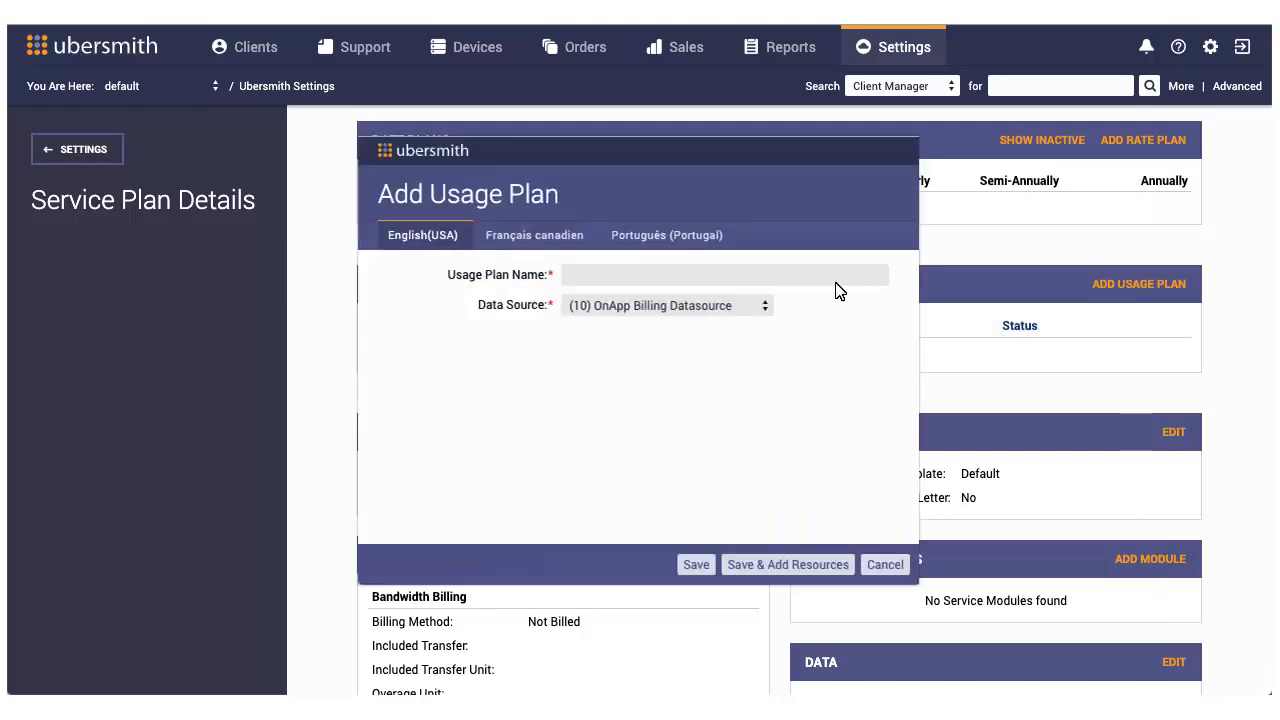
{"action": "left_click", "coordinate": [565, 280]}
{"action": "type", "text": "OnApp Billing"}
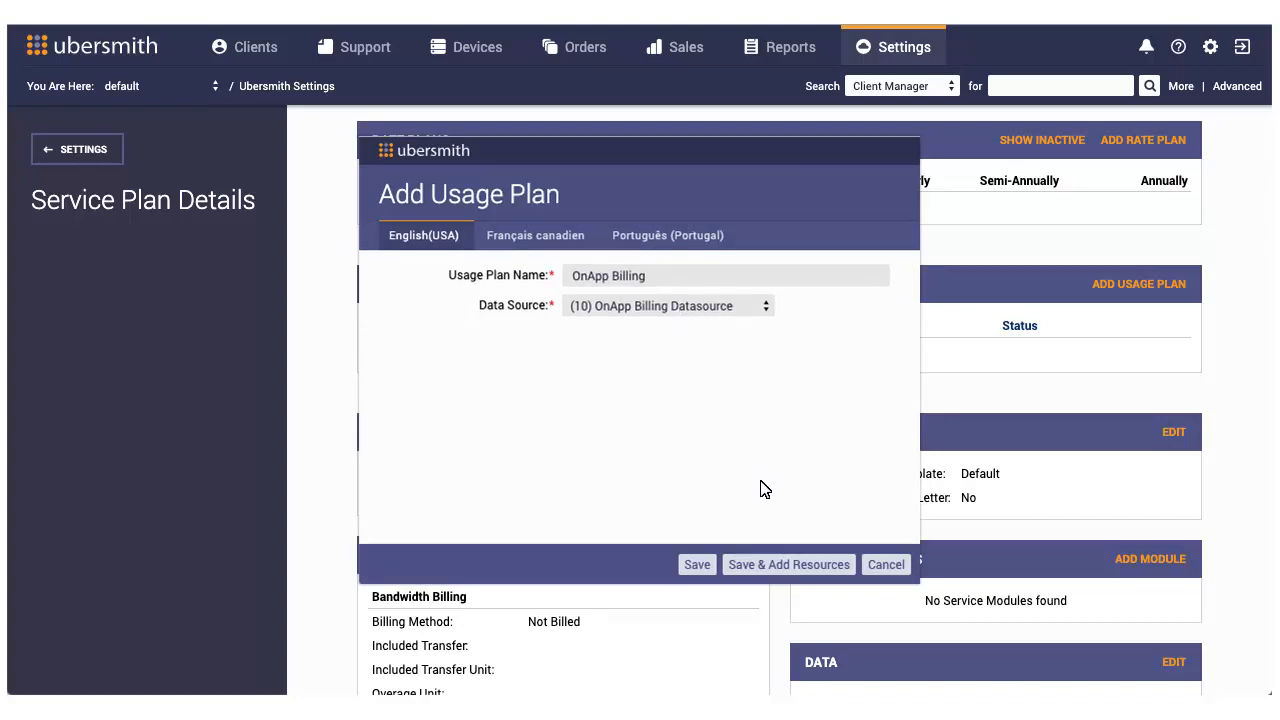
{"action": "left_click", "coordinate": [766, 564]}
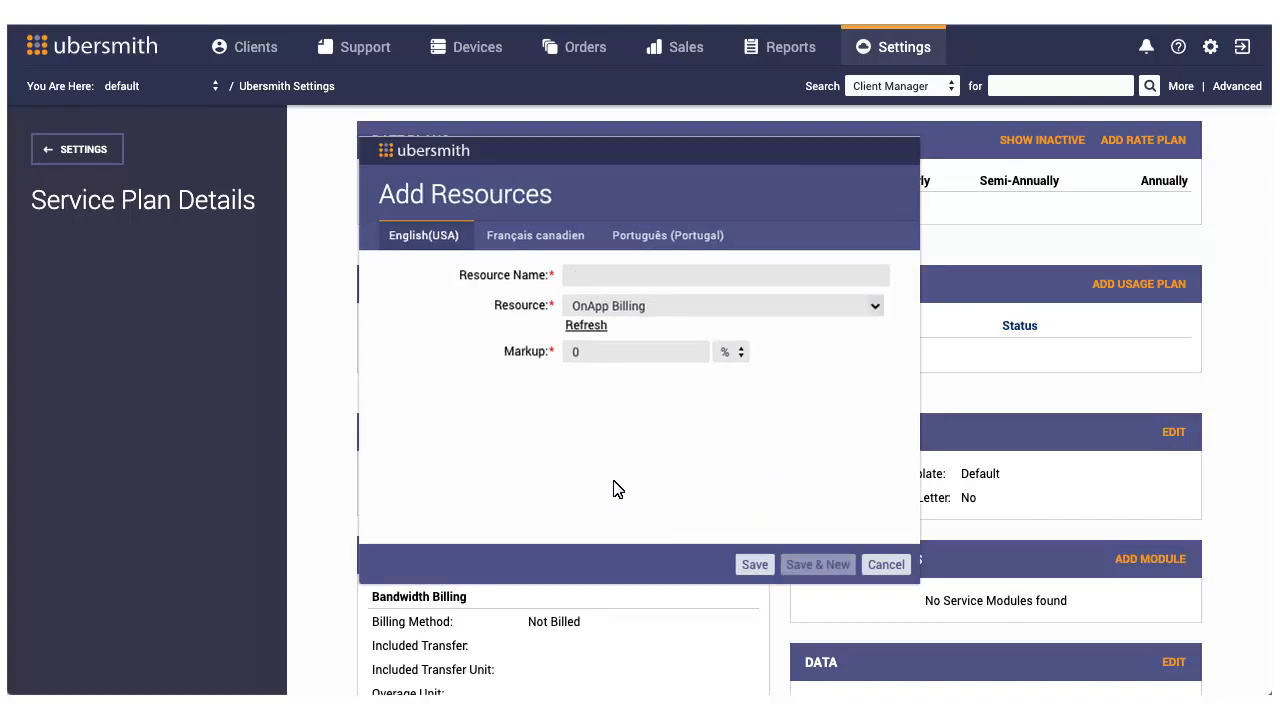
Step: Add a resource named OnApp Billing to the usage plan and save it
{"action": "left_click", "coordinate": [575, 279]}
{"action": "type", "text": "OnApp Billing"}
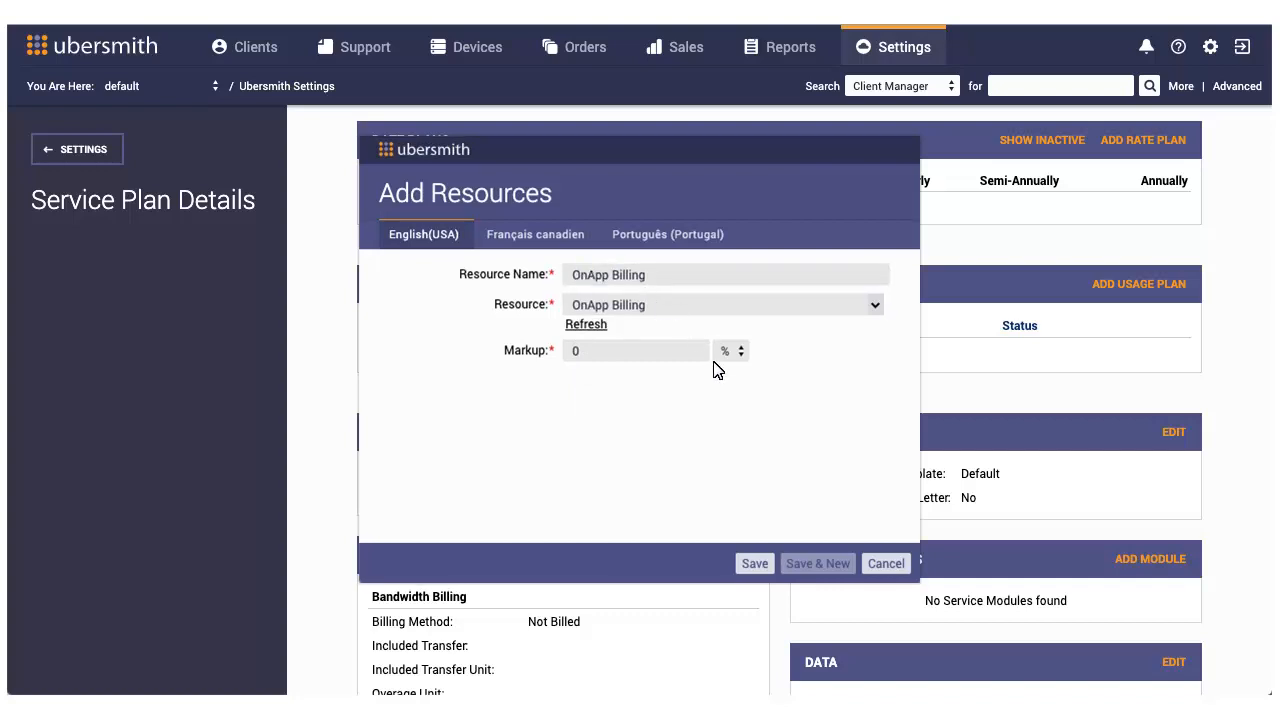
{"action": "left_click", "coordinate": [752, 564]}
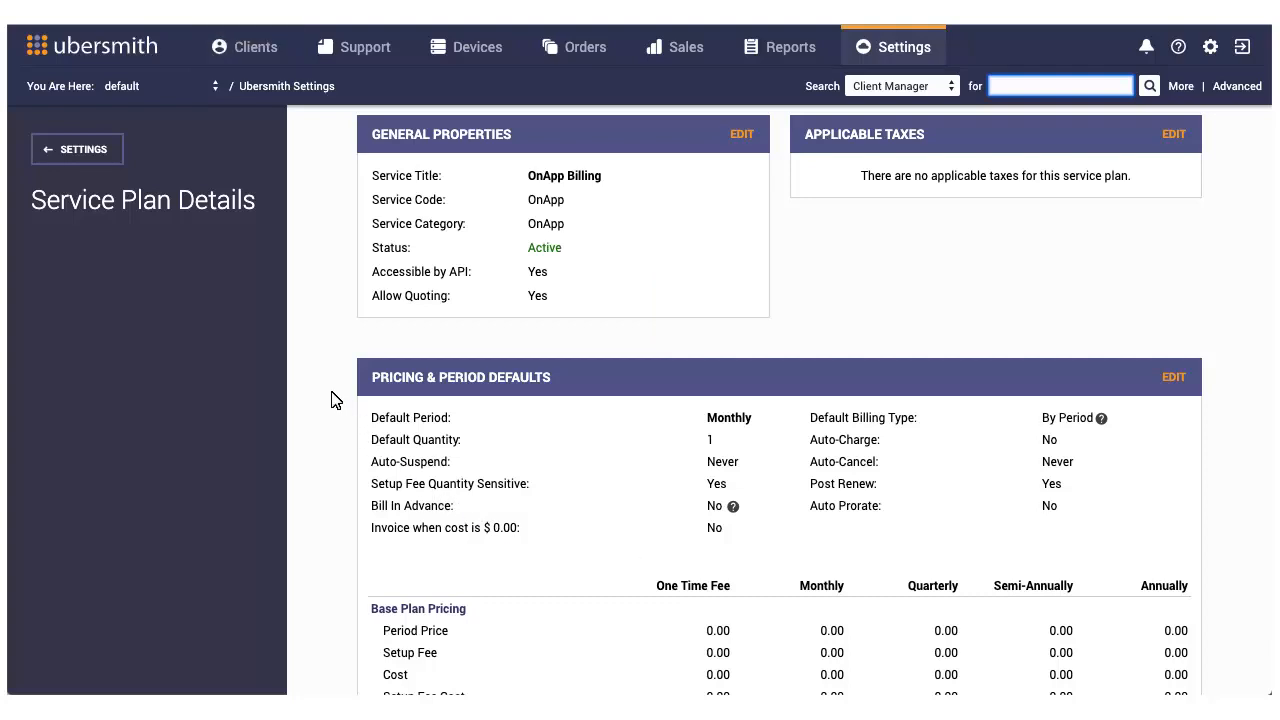
Step: Open the details of the Trusted Law client's OnApp Billing service and dismiss the plugin notice
{"action": "left_click", "coordinate": [241, 46]}
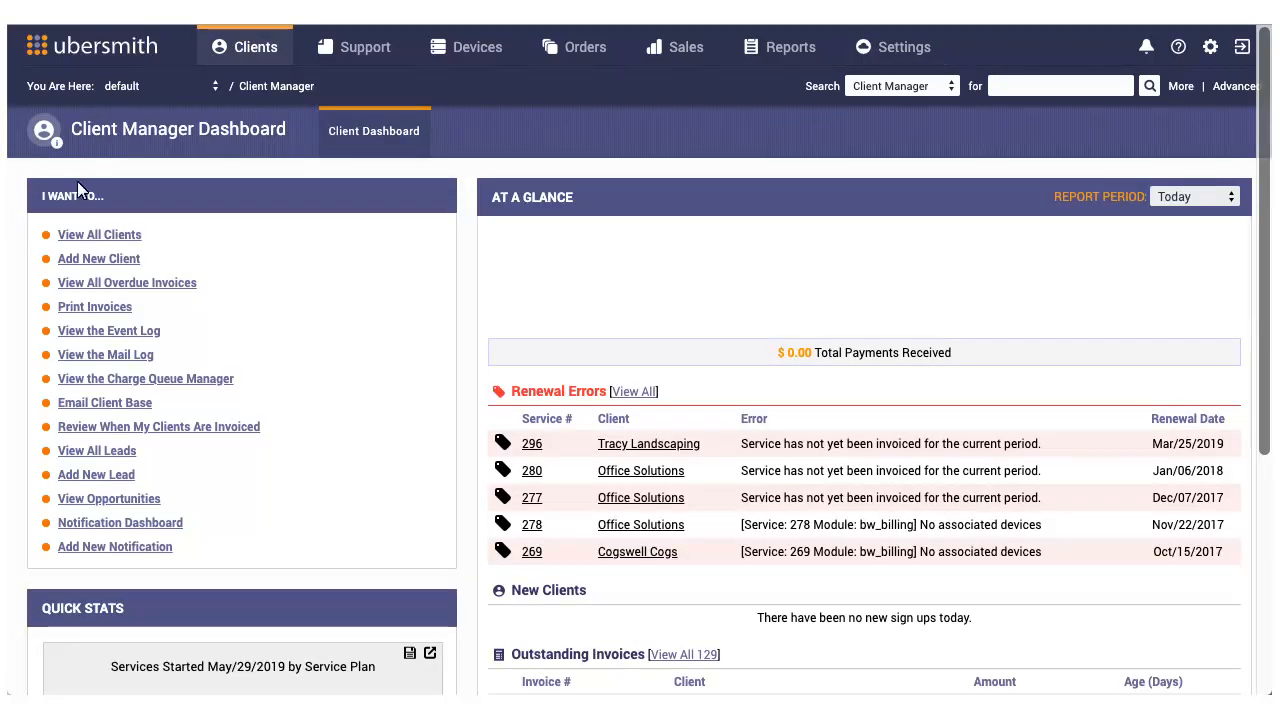
{"action": "left_click", "coordinate": [78, 234]}
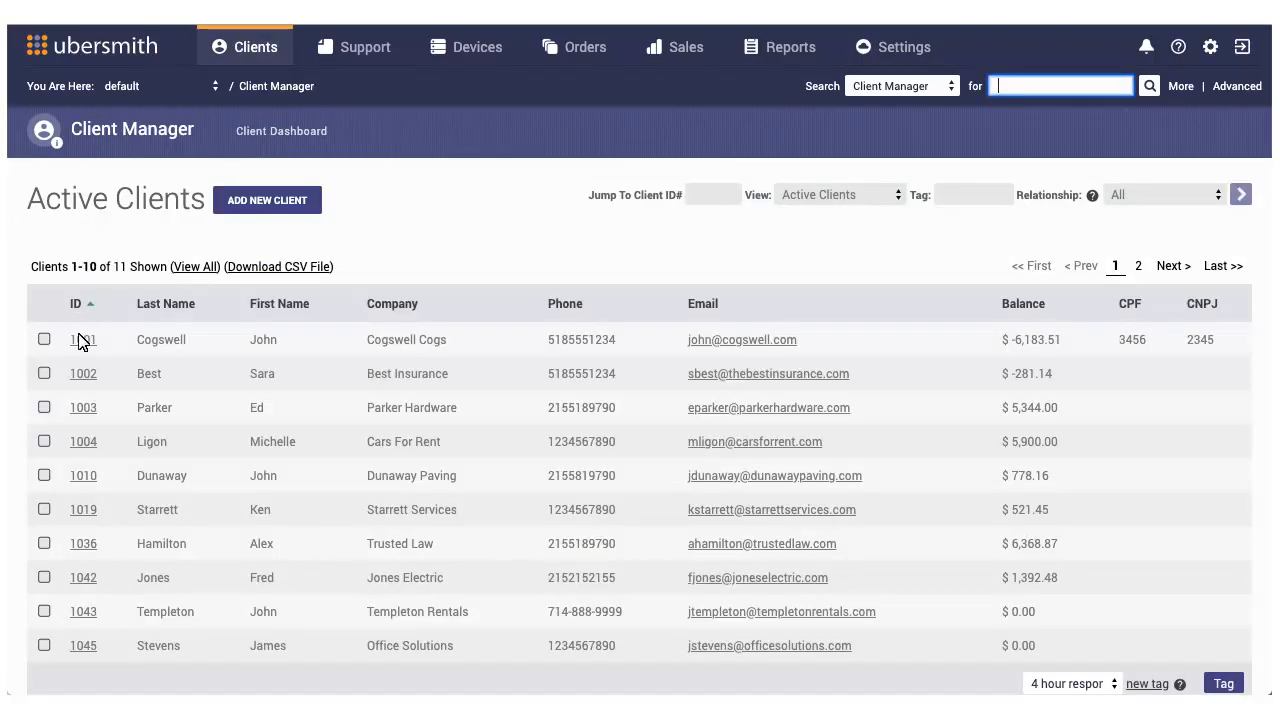
{"action": "left_click", "coordinate": [84, 545]}
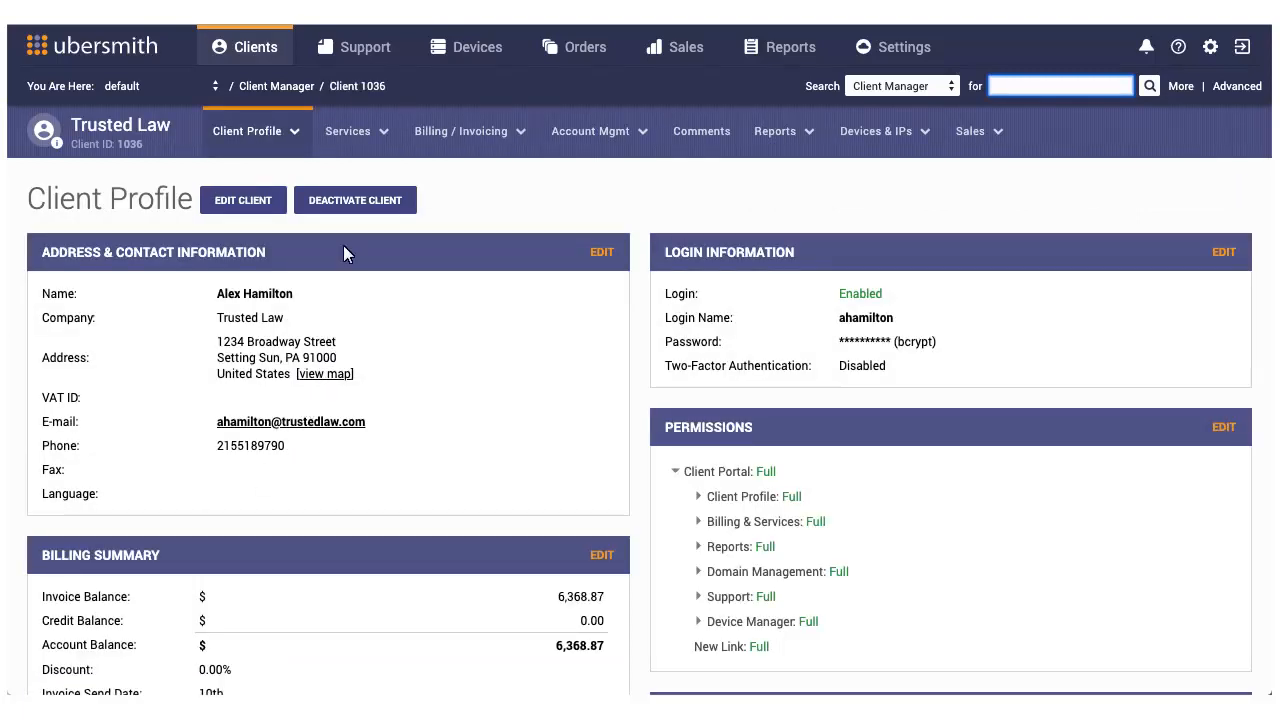
{"action": "left_click", "coordinate": [350, 130]}
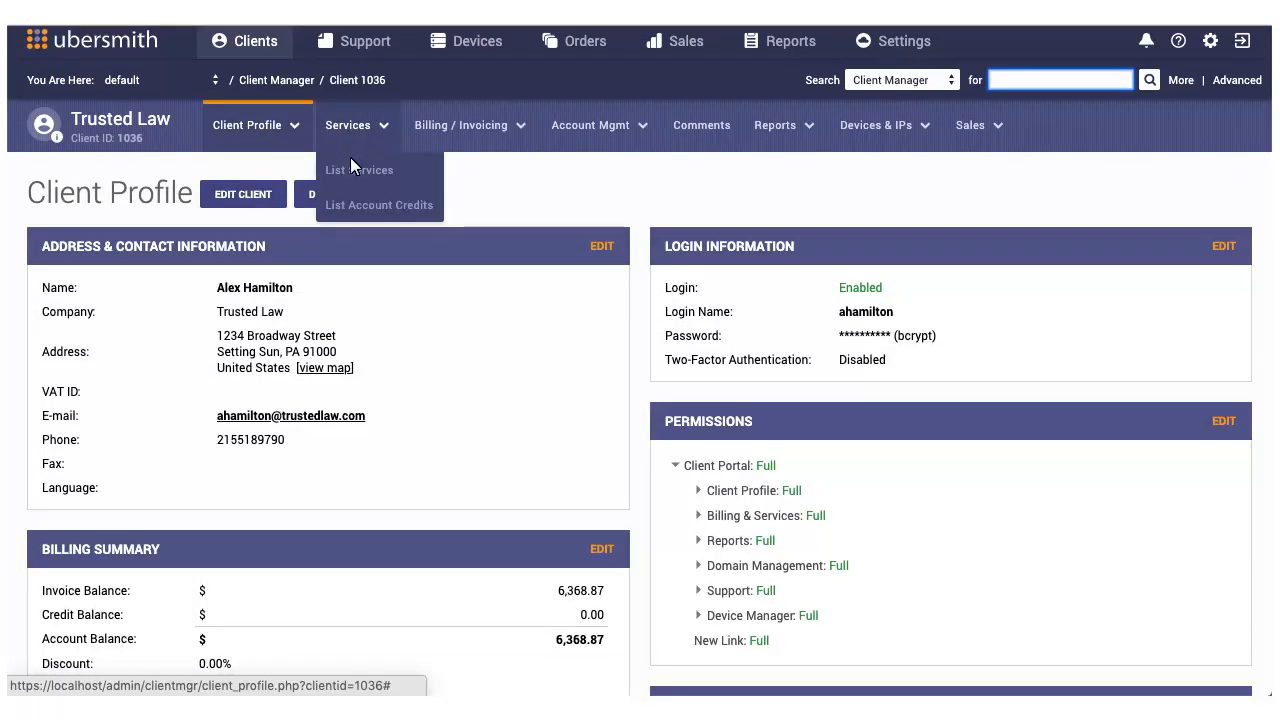
{"action": "left_click", "coordinate": [352, 169]}
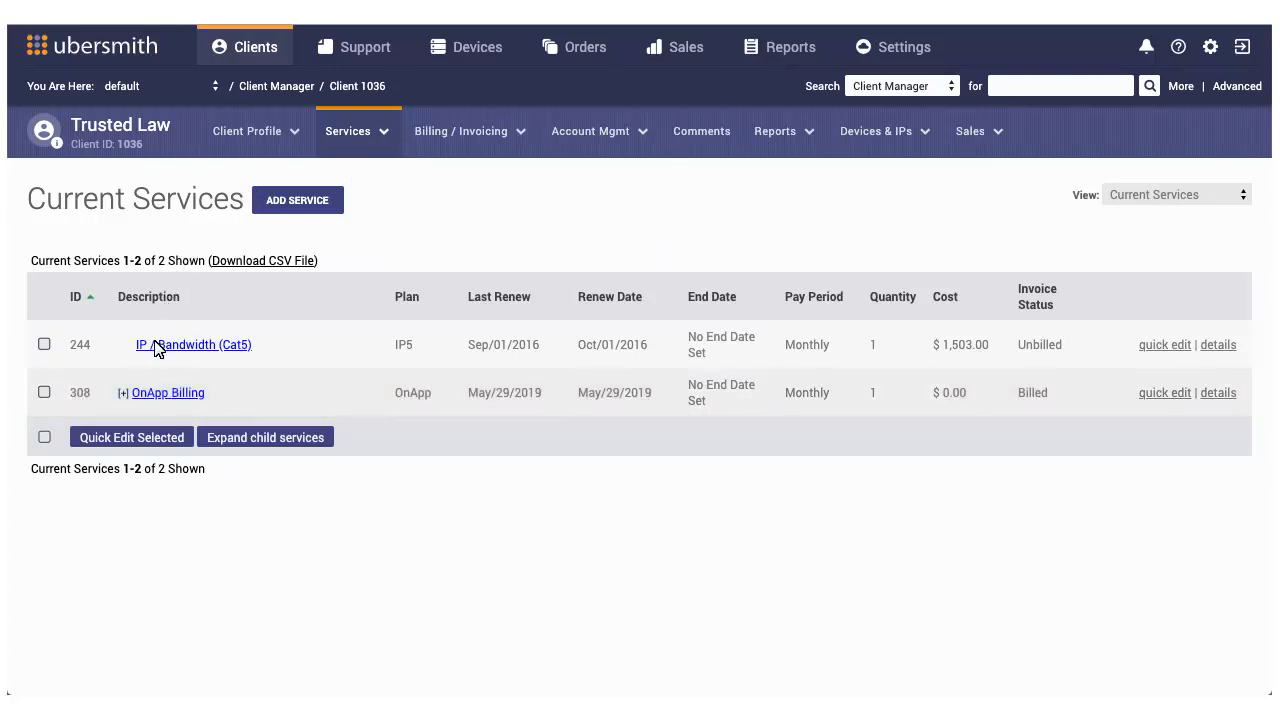
{"action": "left_click", "coordinate": [158, 395]}
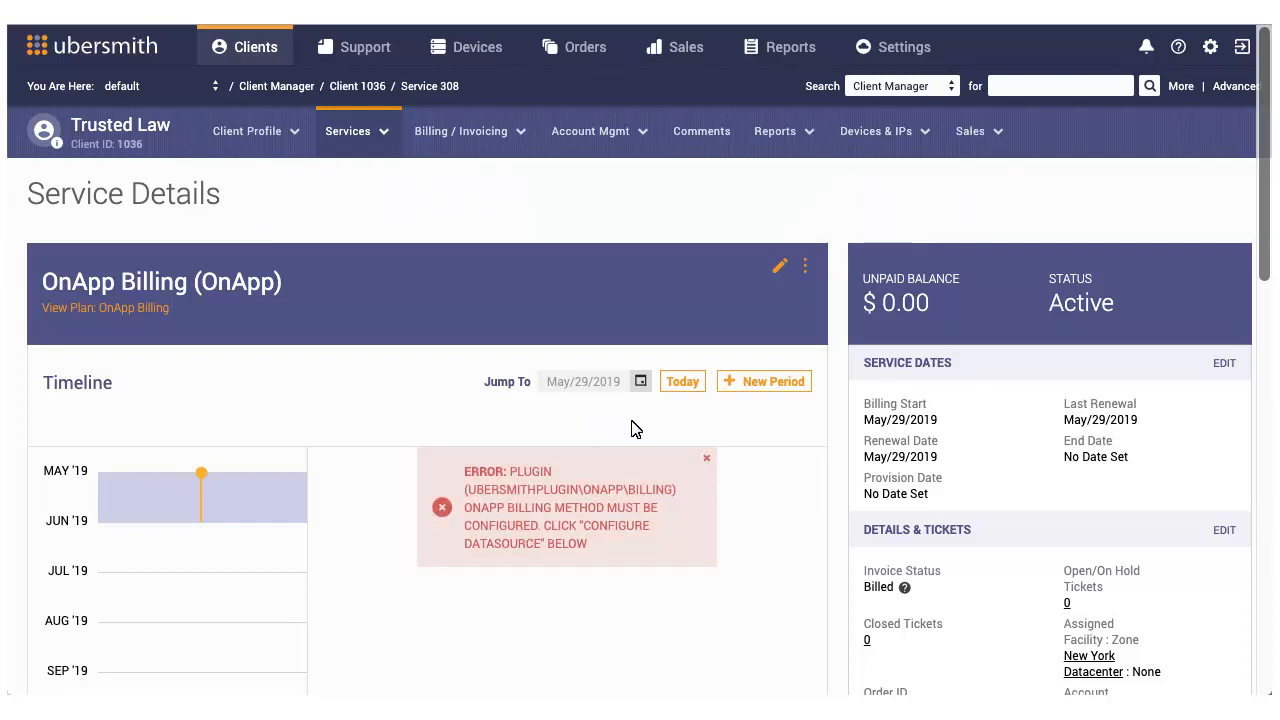
{"action": "left_click", "coordinate": [706, 461]}
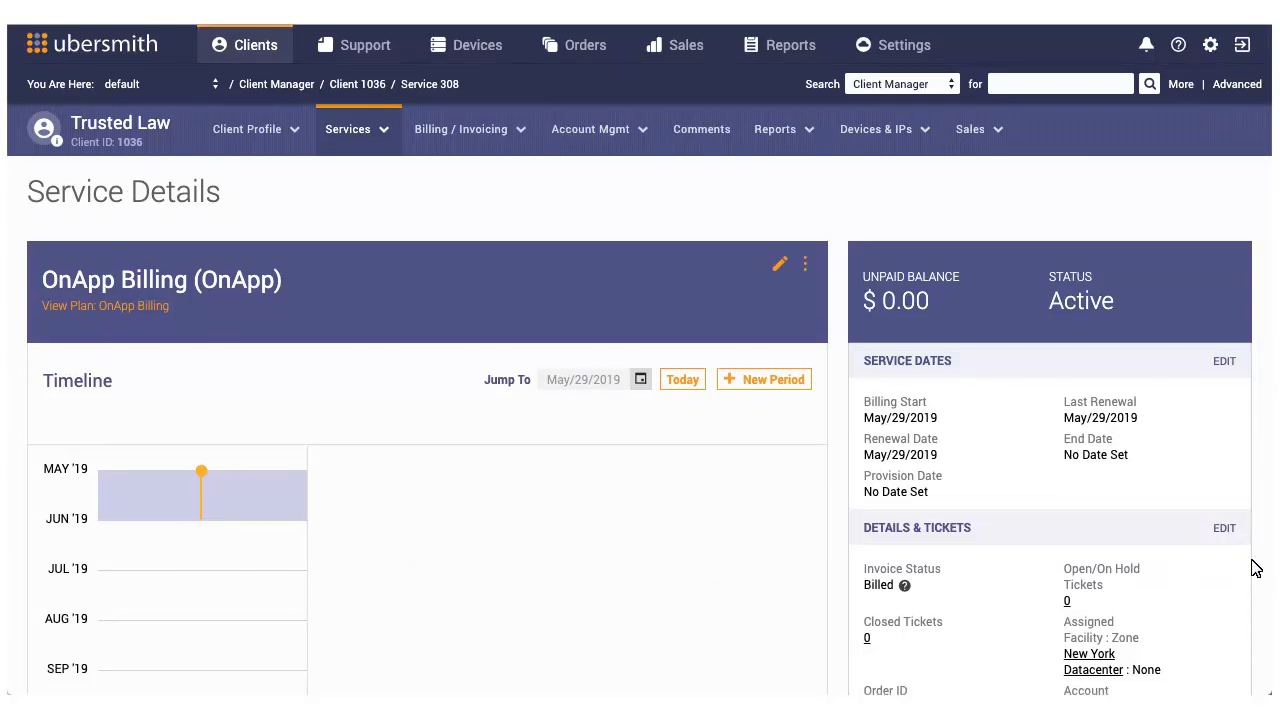
Step: Configure the service's usage plan datasource with the billing method vCloud Resource Pool ID and billing method ID 25, and save
{"action": "scroll", "coordinate": [1262, 593], "scroll_direction": "down", "scroll_amount": 9}
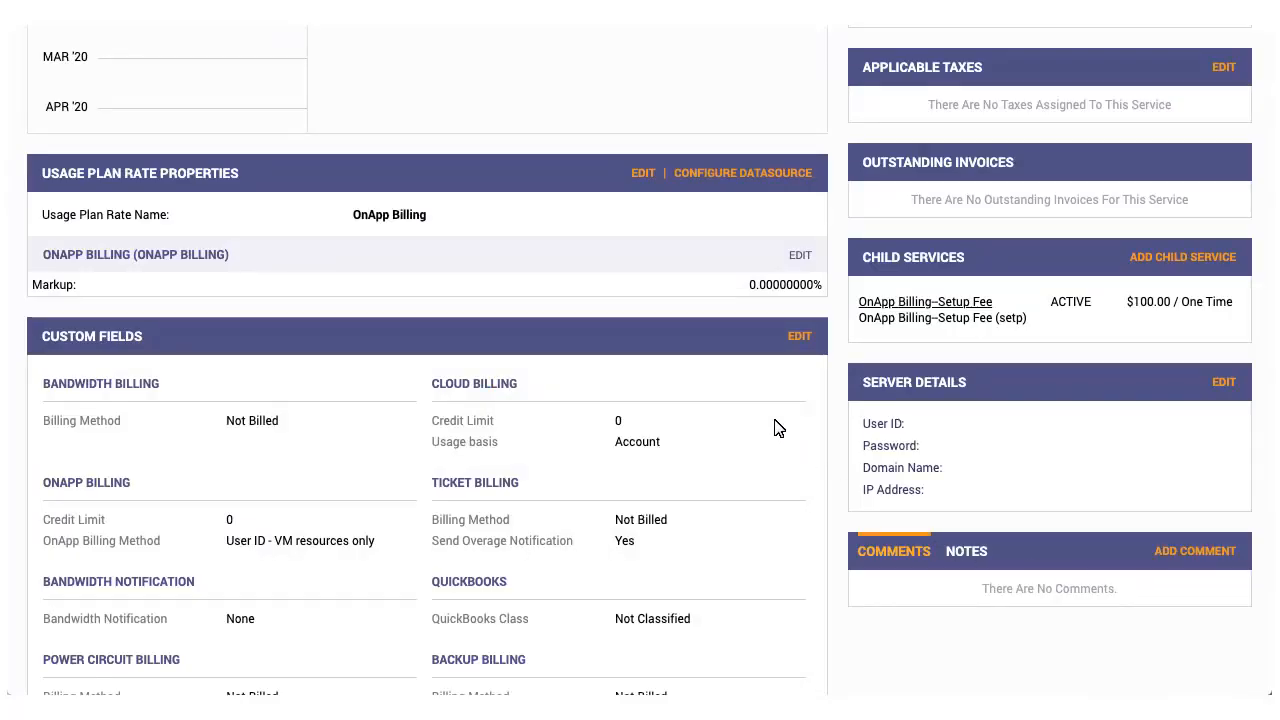
{"action": "left_click", "coordinate": [699, 172]}
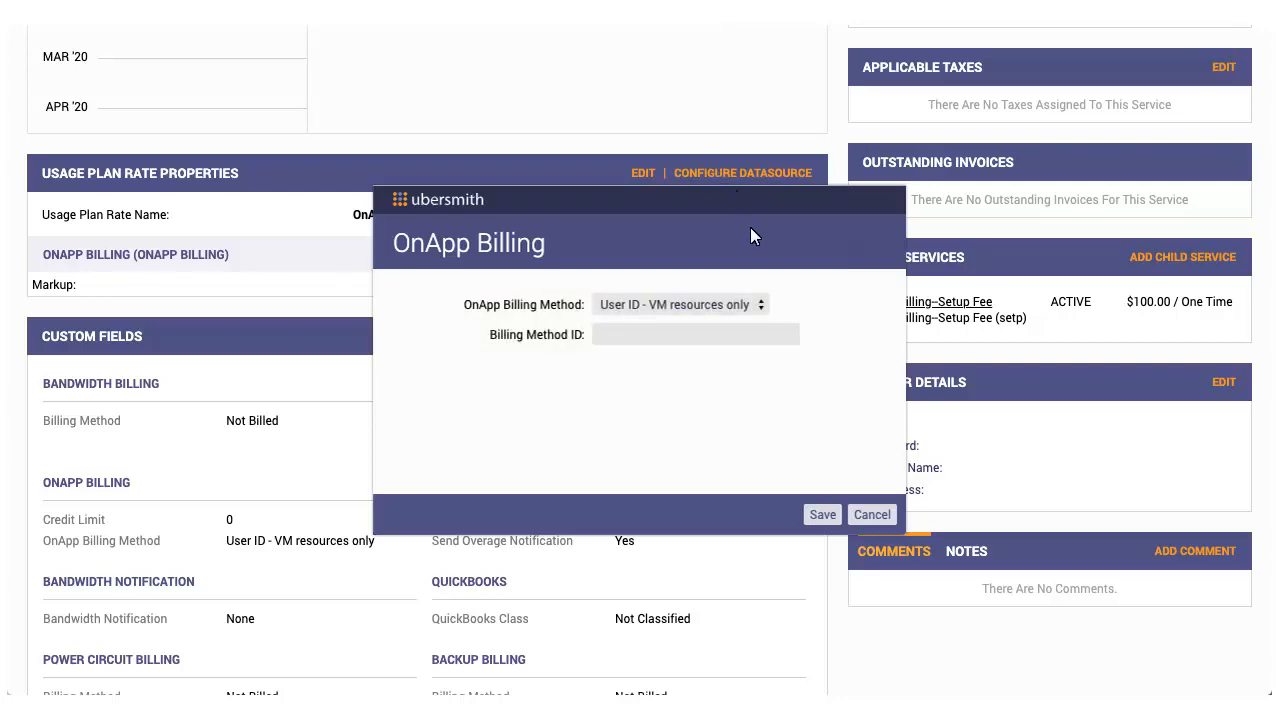
{"action": "left_click", "coordinate": [757, 305]}
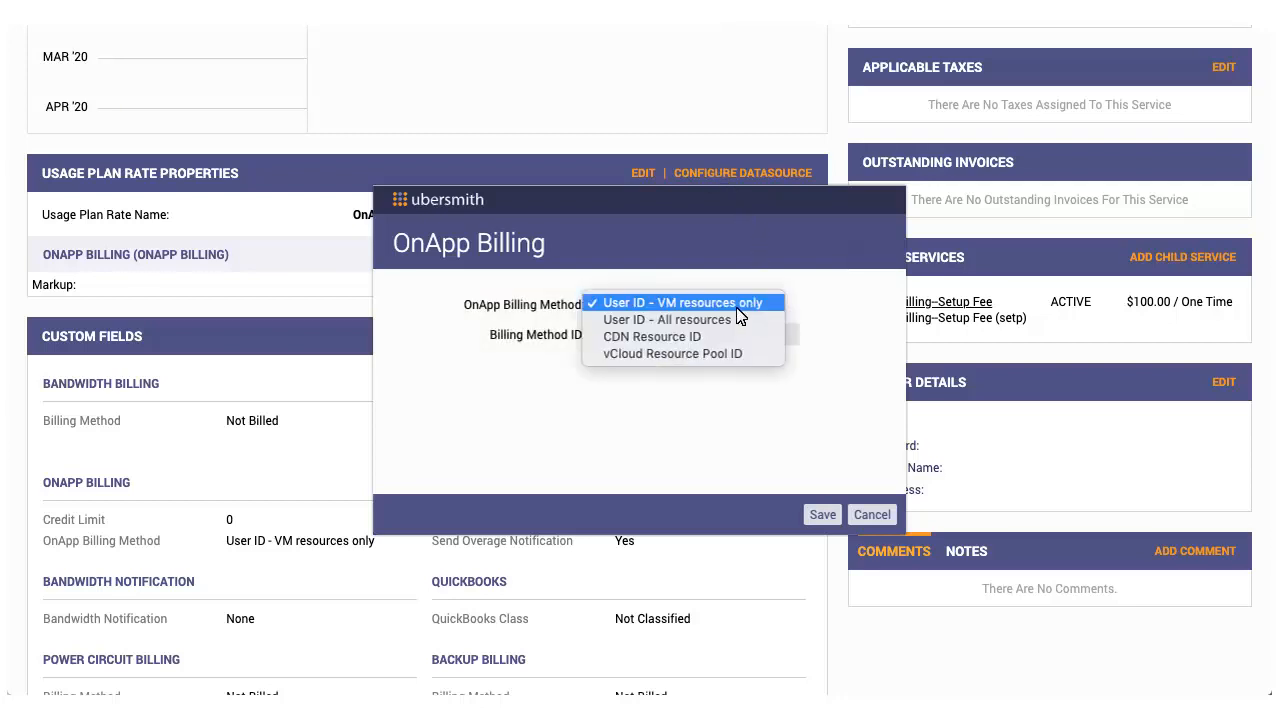
{"action": "left_click", "coordinate": [664, 354]}
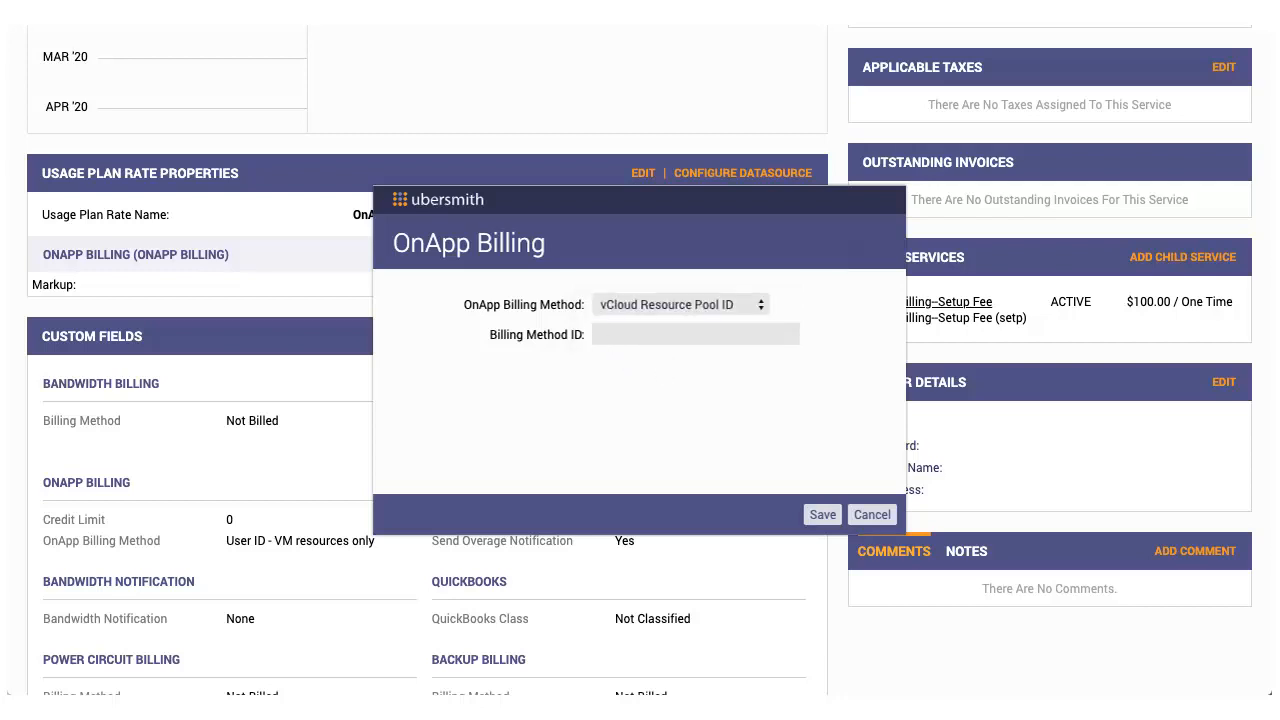
{"action": "type", "text": "25"}
{"action": "left_click", "coordinate": [820, 515]}
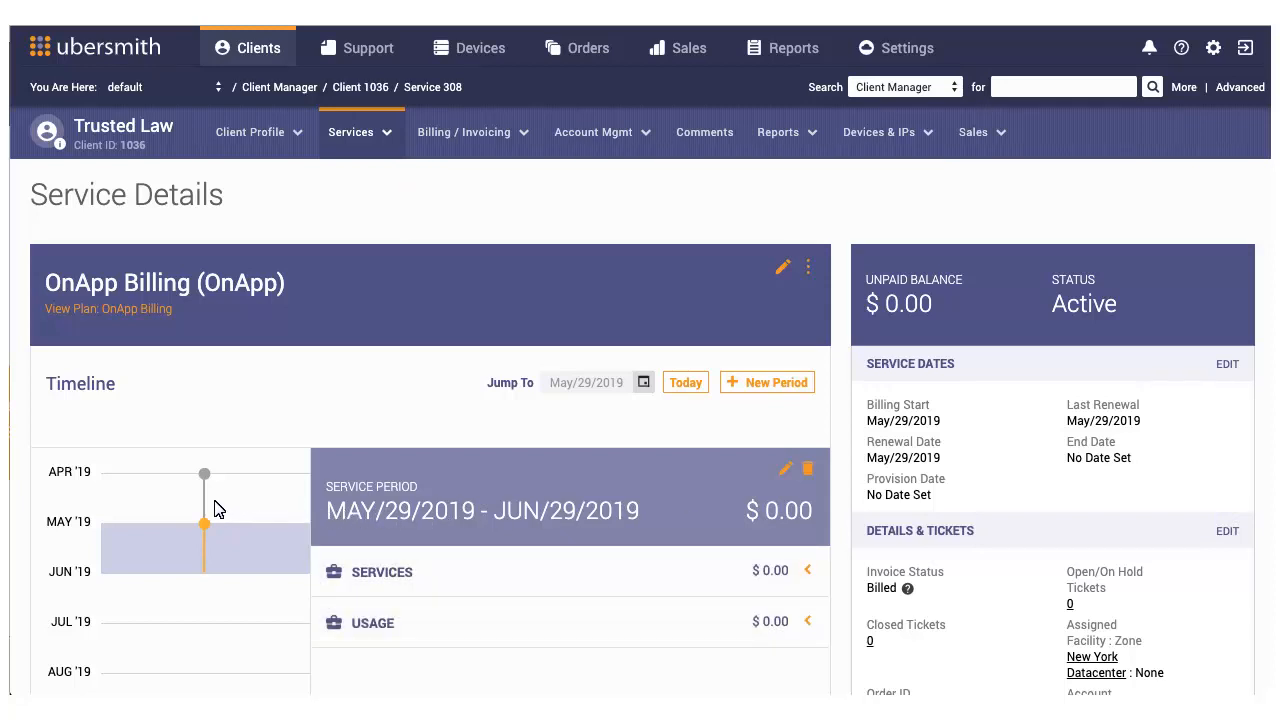
Step: Show the April 29 to May 29, 2019 service period and expand its usage to examine the billed resources
{"action": "left_click", "coordinate": [205, 505]}
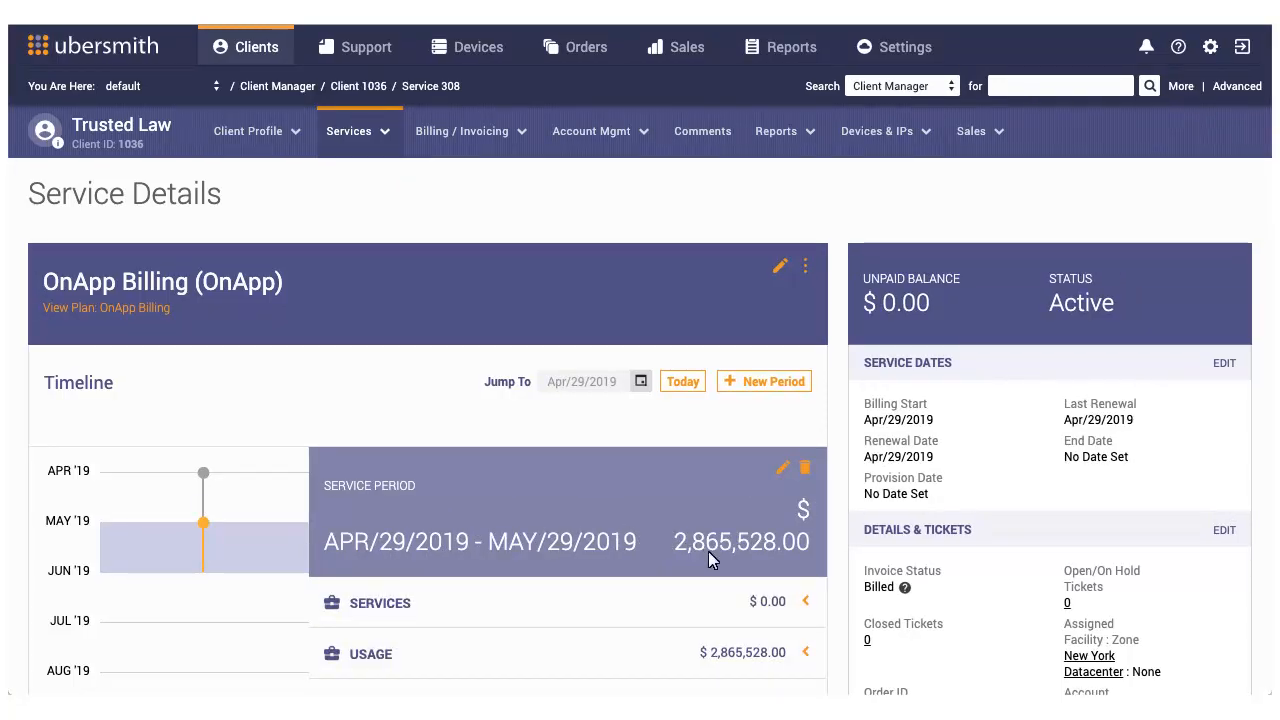
{"action": "left_click", "coordinate": [806, 652]}
{"action": "scroll", "coordinate": [806, 652], "scroll_direction": "down", "scroll_amount": 2}
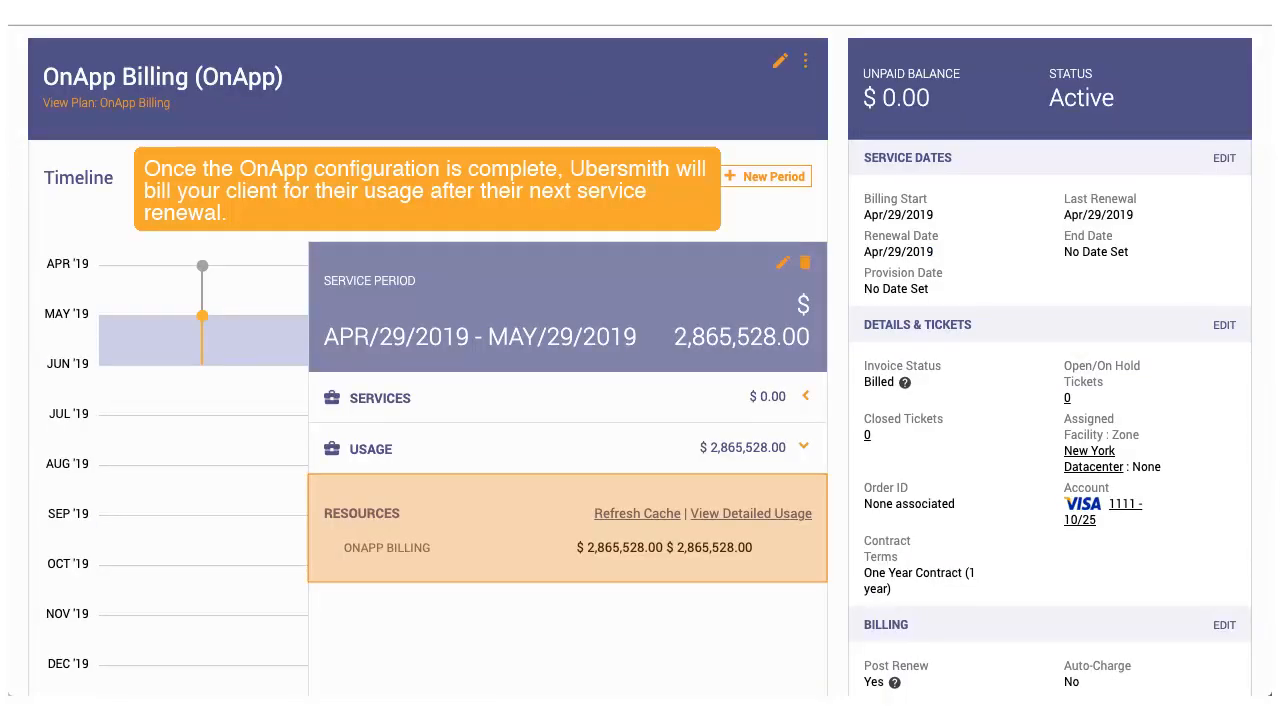